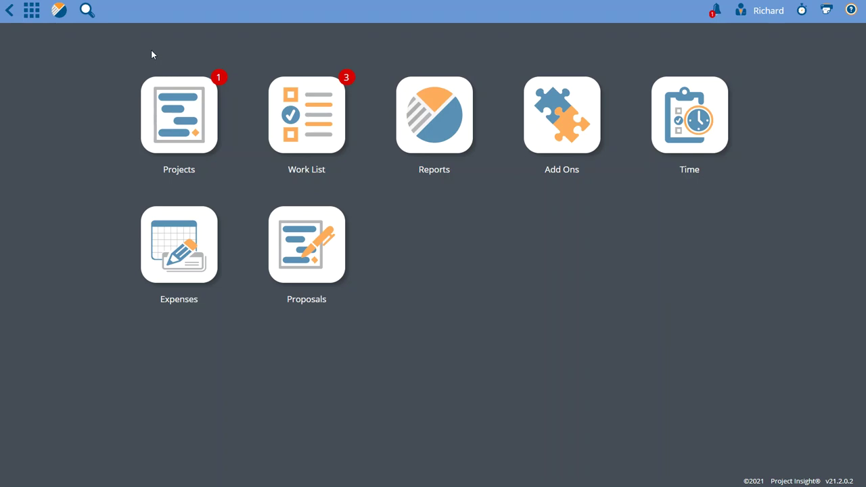
Step: Open the apps grid navigation menu on the Project Insight home screen
left_click(32, 10)
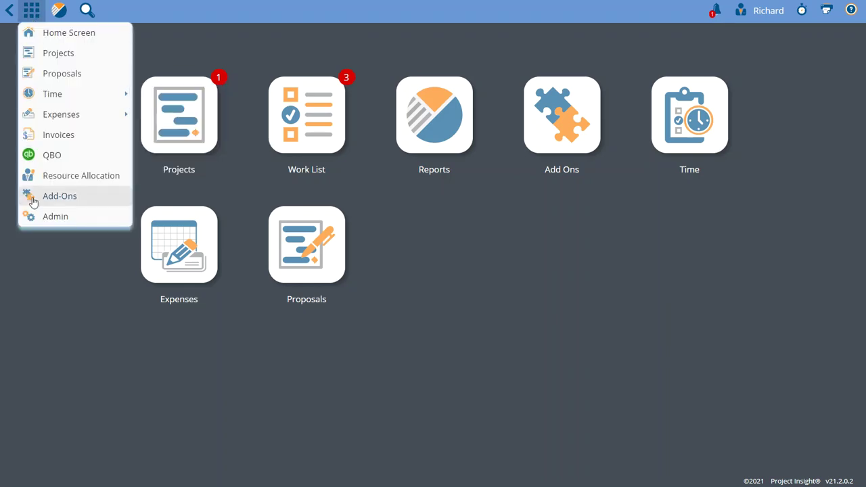
Step: Go to Add-Ons, configure QuickBooks Online, and open the expense code mapping page
left_click(61, 197)
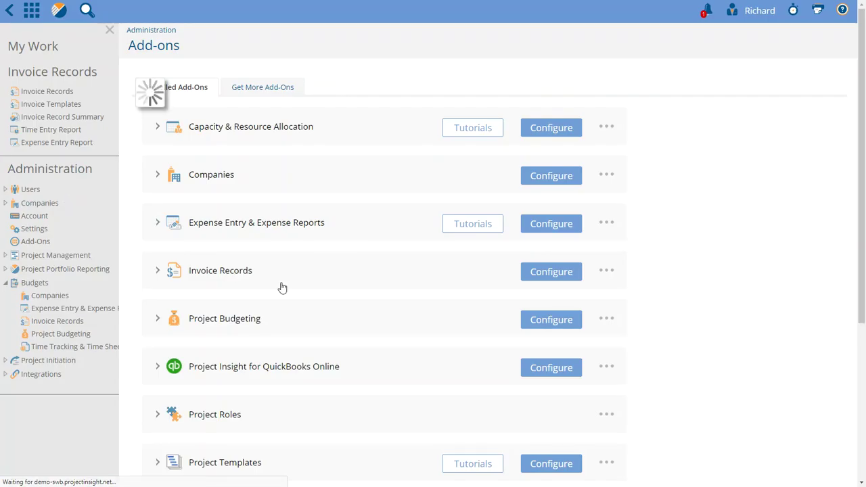
scroll(359, 317, "down", 1)
left_click(551, 294)
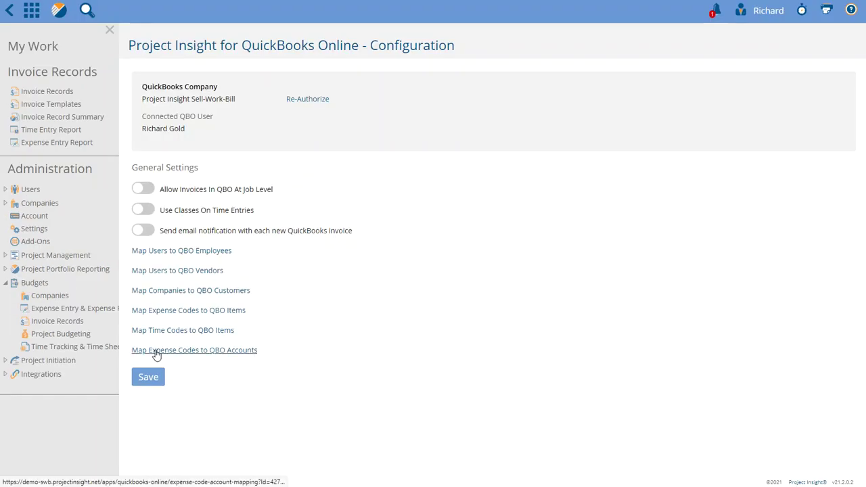
left_click(214, 354)
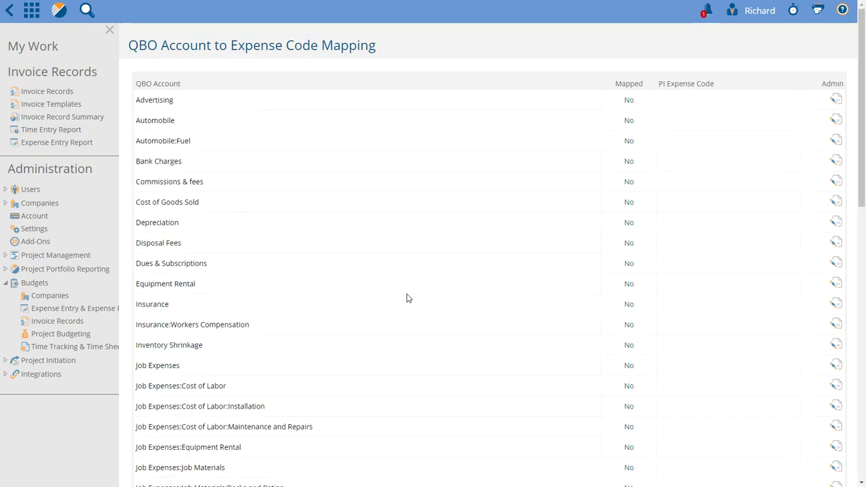
scroll(204, 240, "down", 6)
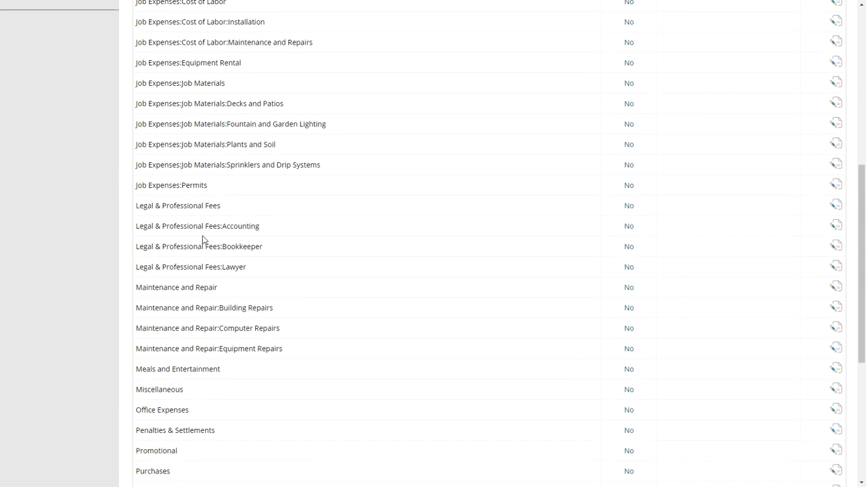
scroll(205, 241, "down", 8)
scroll(204, 240, "up", 15)
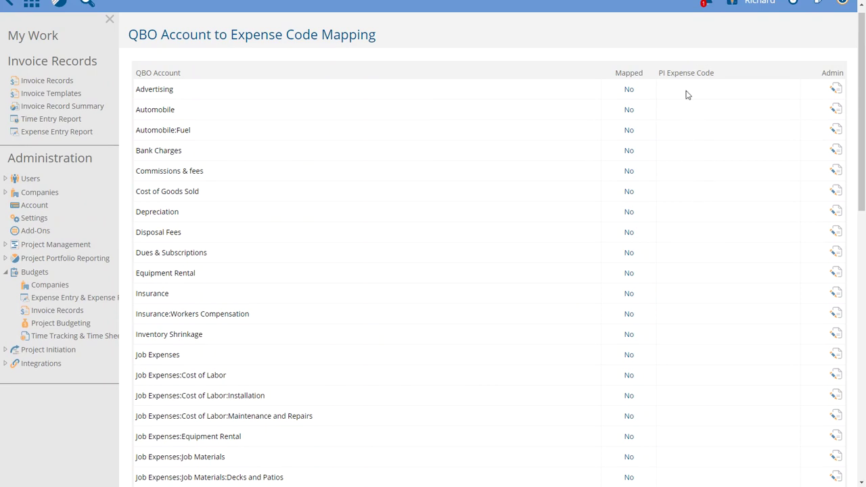
scroll(684, 205, "down", 5)
scroll(685, 204, "down", 5)
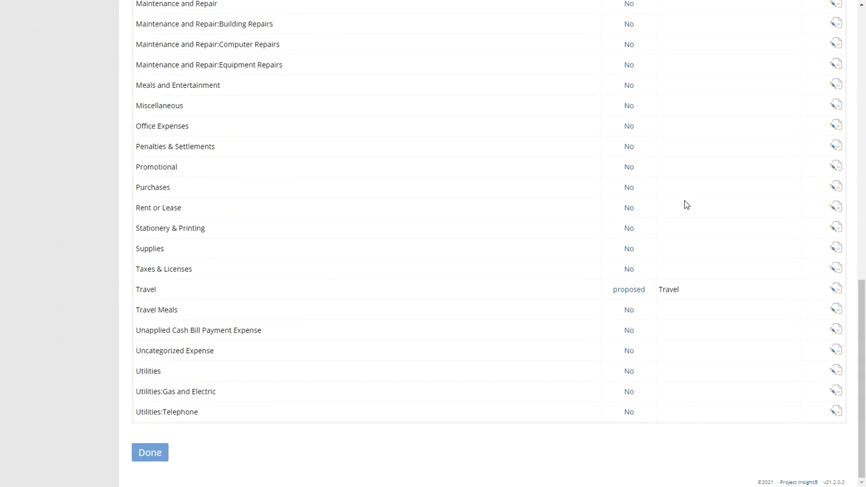
scroll(685, 204, "up", 10)
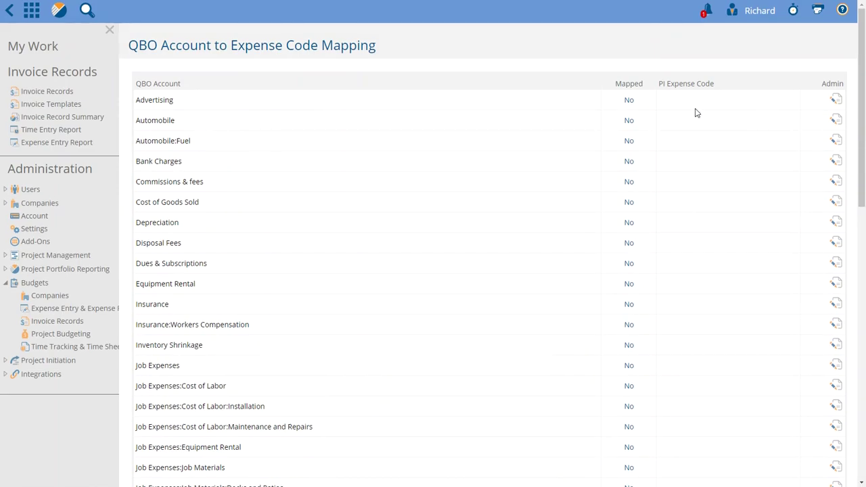
scroll(717, 180, "down", 5)
scroll(717, 196, "down", 4)
scroll(717, 203, "down", 3)
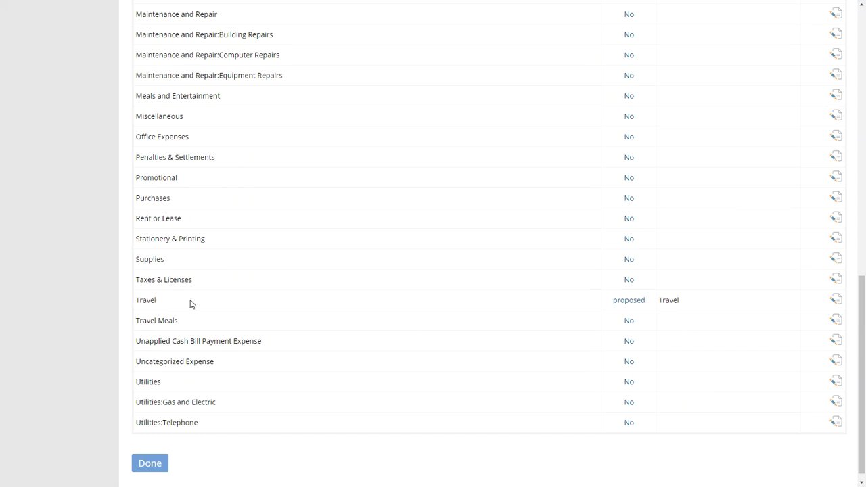
Step: Accept the proposed Travel expense code for the Travel account
left_click(629, 300)
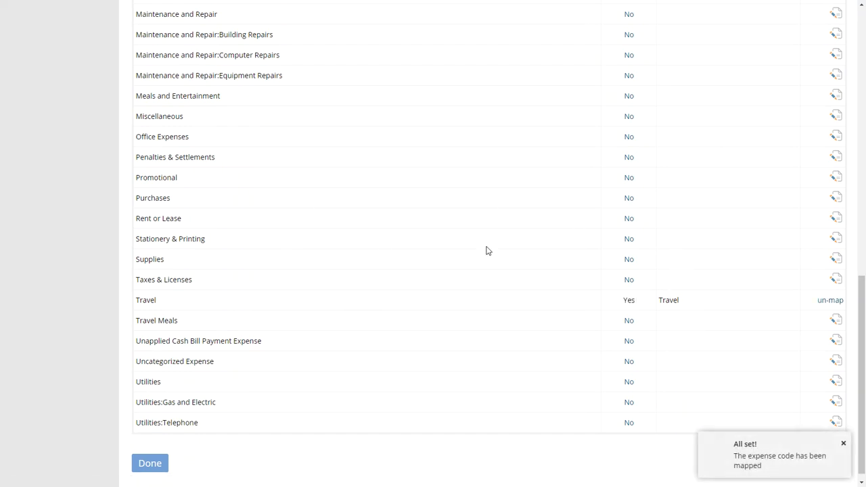
scroll(514, 255, "up", 5)
scroll(513, 255, "up", 5)
scroll(514, 254, "up", 5)
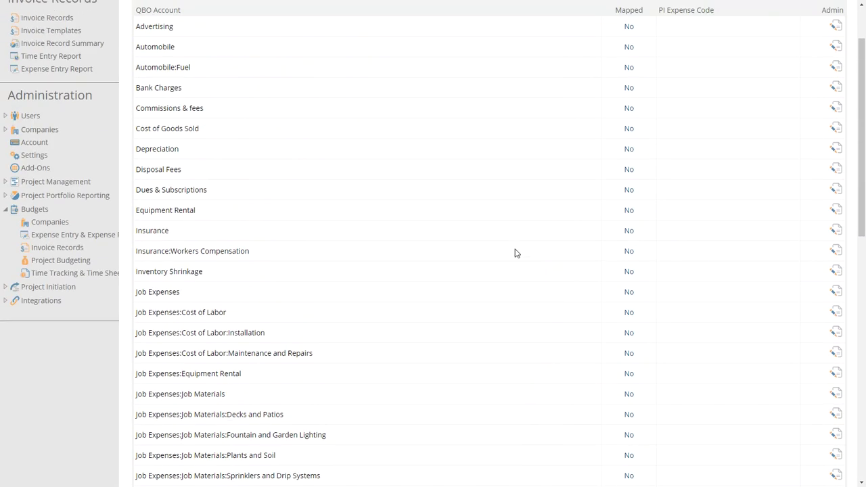
scroll(514, 255, "up", 5)
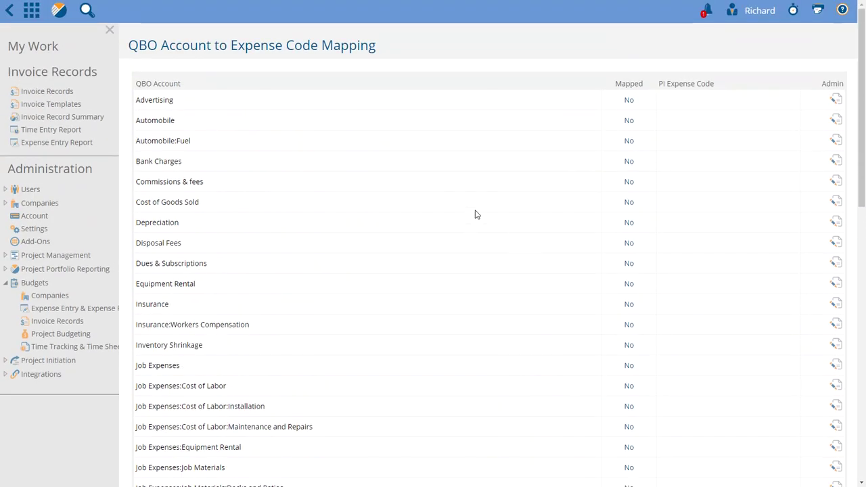
Step: Create and map same-named codes for Advertising, Bank Charges, Cost of Goods Sold, Depreciation
left_click(629, 102)
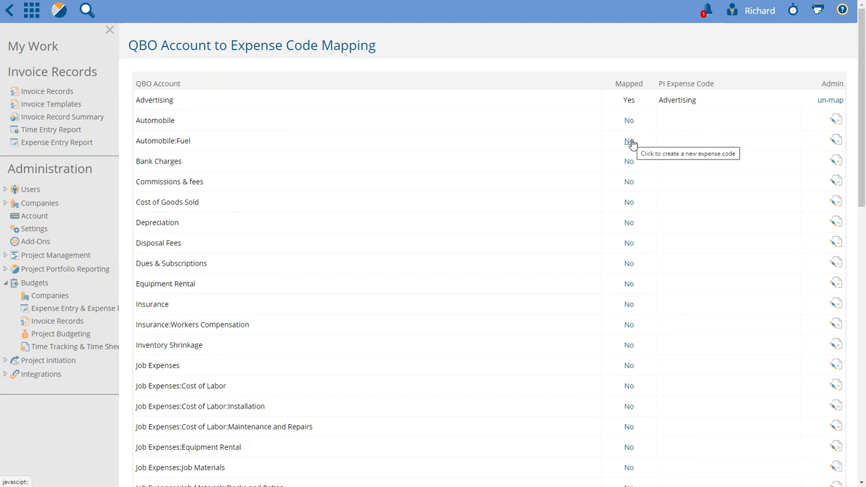
left_click(629, 162)
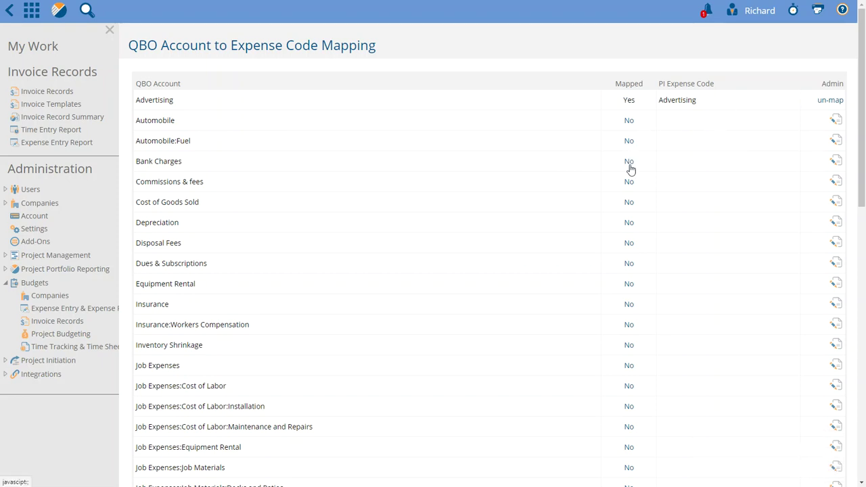
left_click(629, 203)
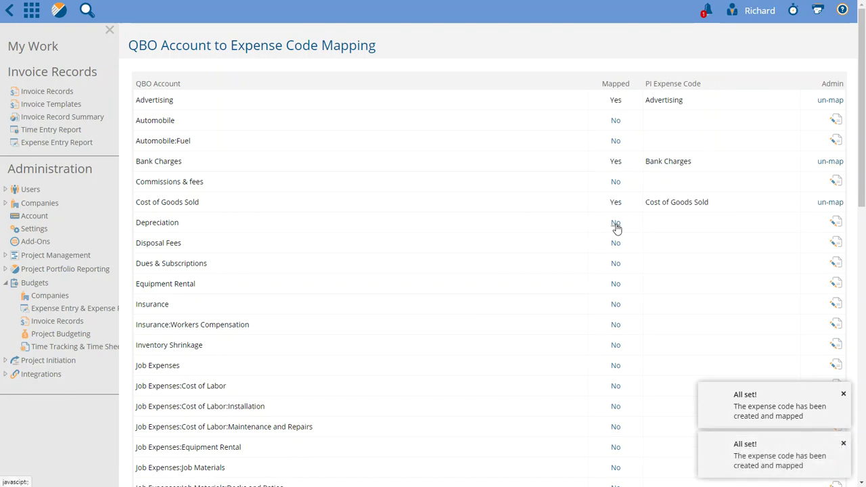
left_click(615, 222)
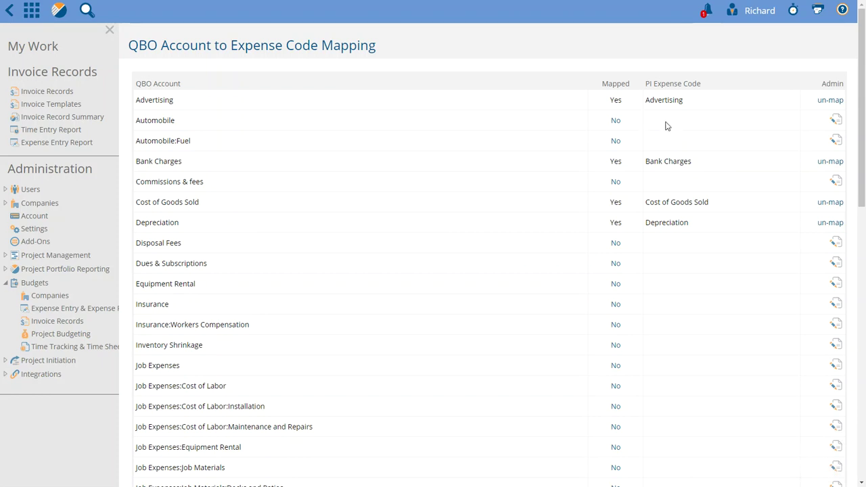
Step: Choose Support as Automobile's expense code, save, and dismiss the already-mapped warning
left_click(835, 120)
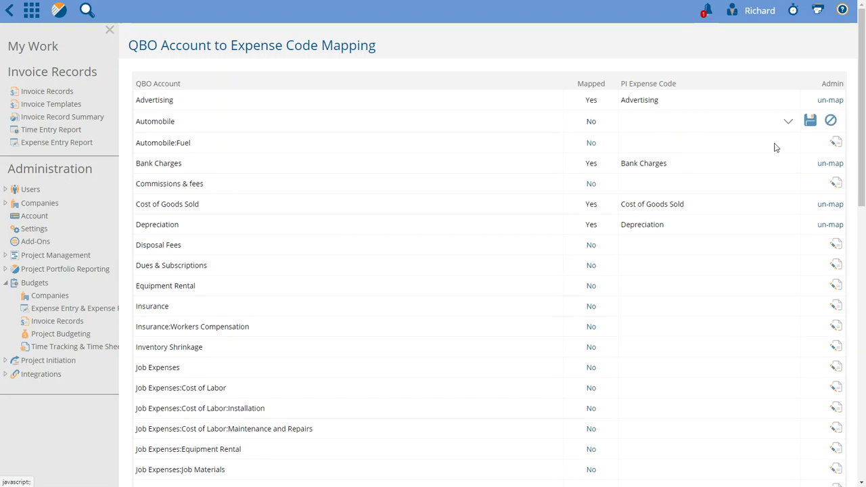
left_click(787, 121)
scroll(703, 202, "down", 2)
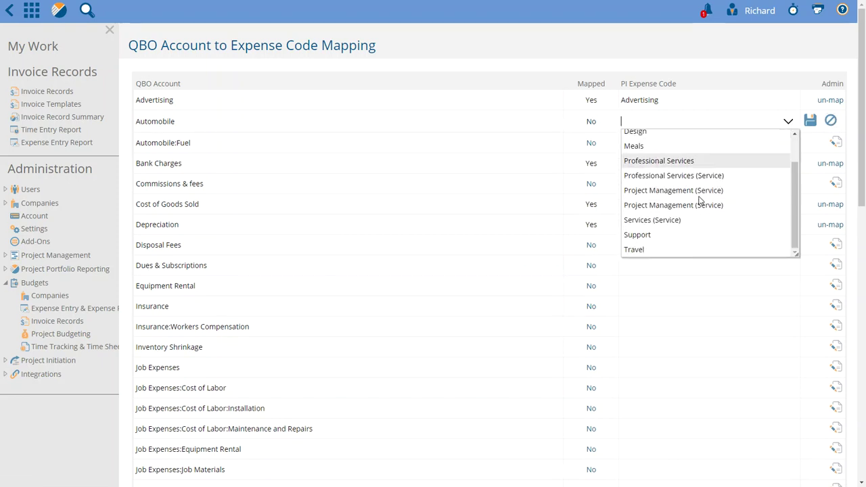
left_click(681, 238)
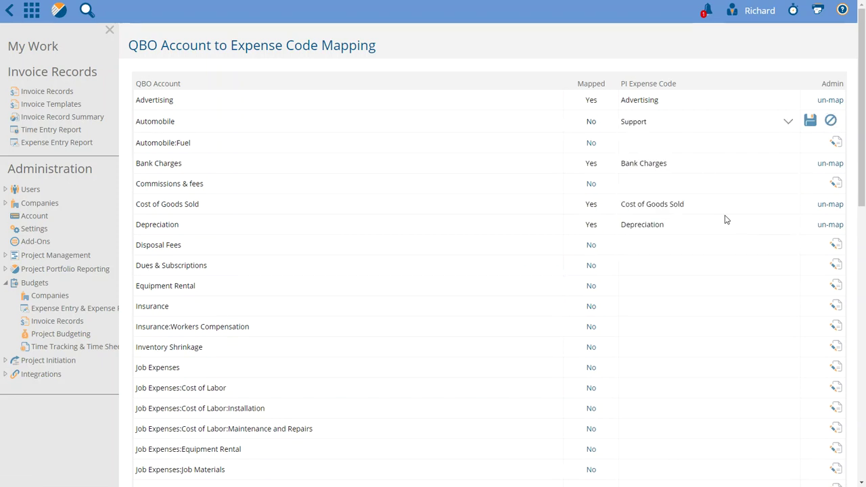
left_click(809, 122)
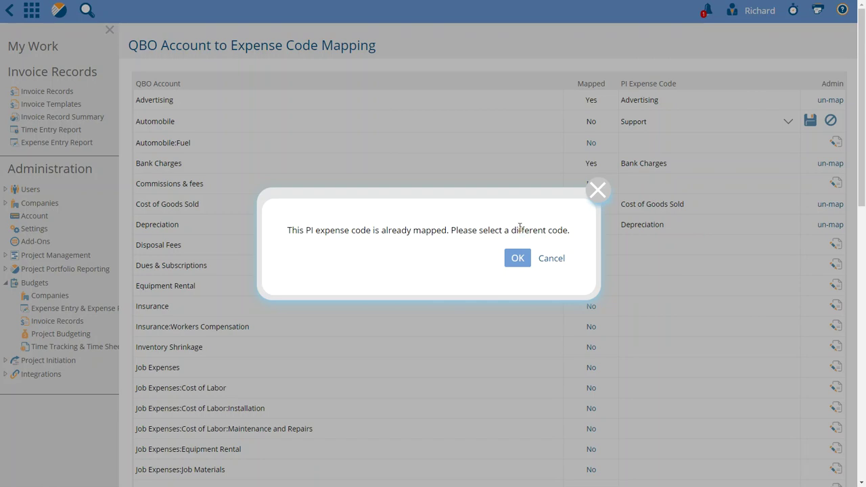
left_click(517, 257)
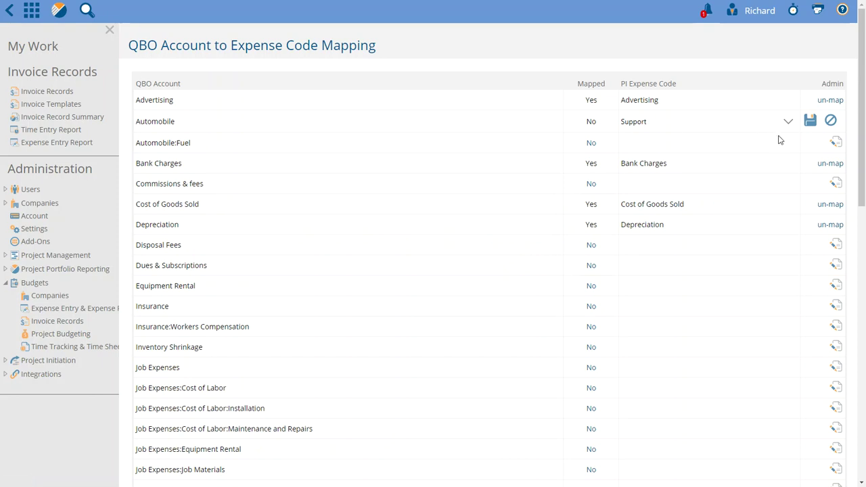
scroll(504, 334, "down", 5)
scroll(504, 334, "down", 5)
scroll(504, 334, "down", 5)
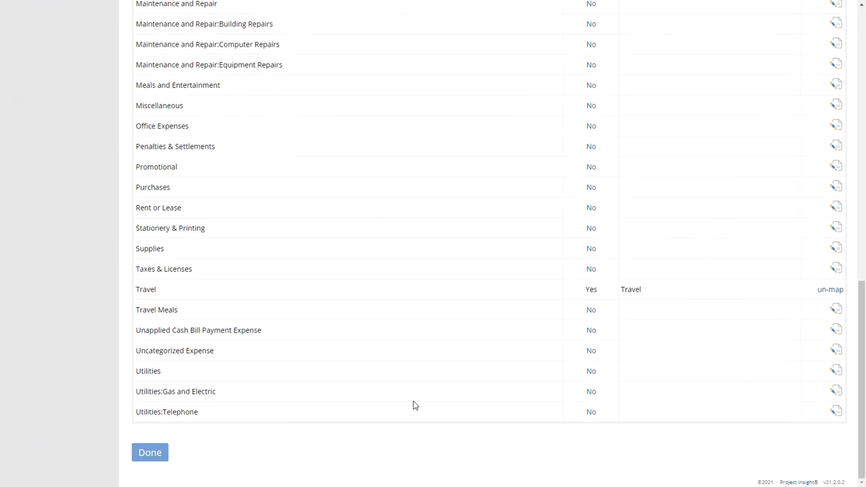
Step: Click Done at the bottom of the mapping table
left_click(154, 453)
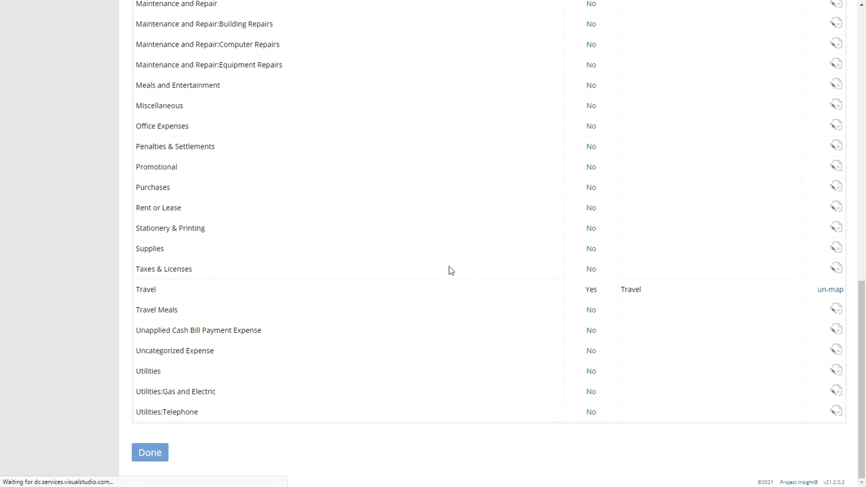